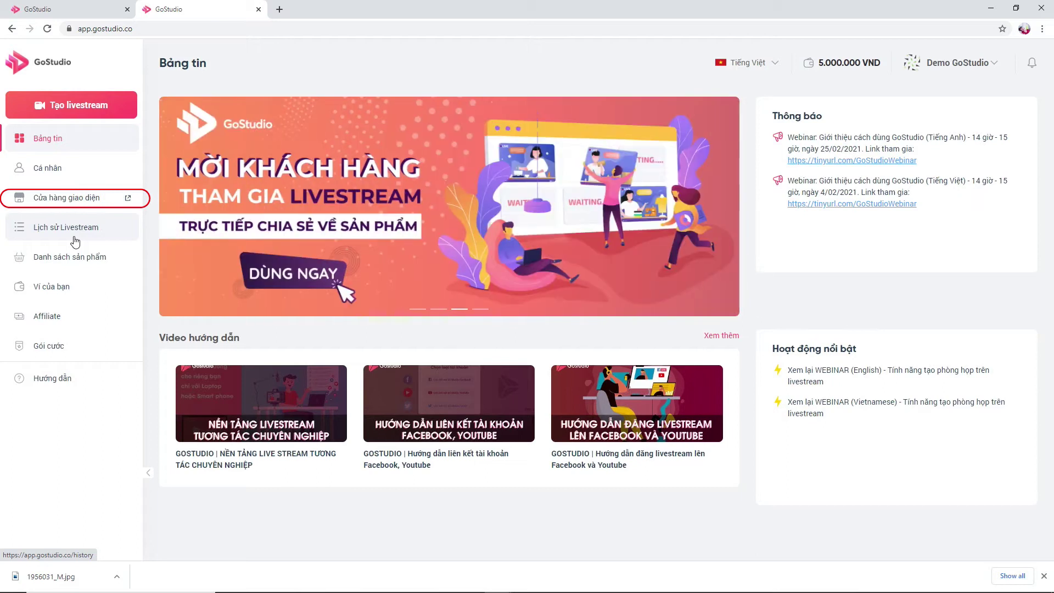
- Buy the free "Đuổi hình bắt chữ" game from the interface store and open its project in the livestream editor
{"action": "left_click", "coordinate": [77, 199]}
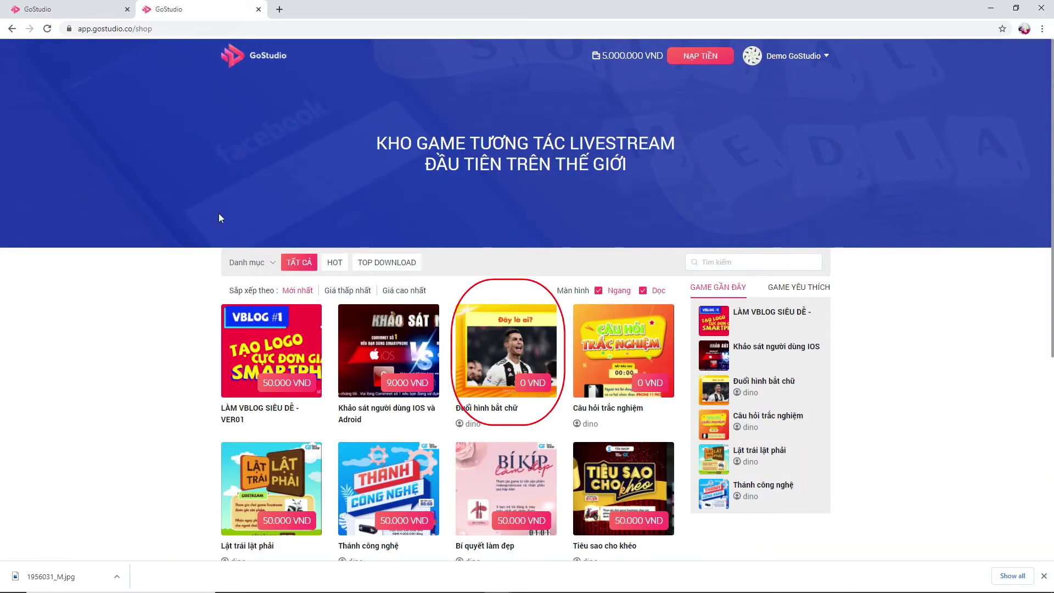
{"action": "left_click", "coordinate": [514, 359]}
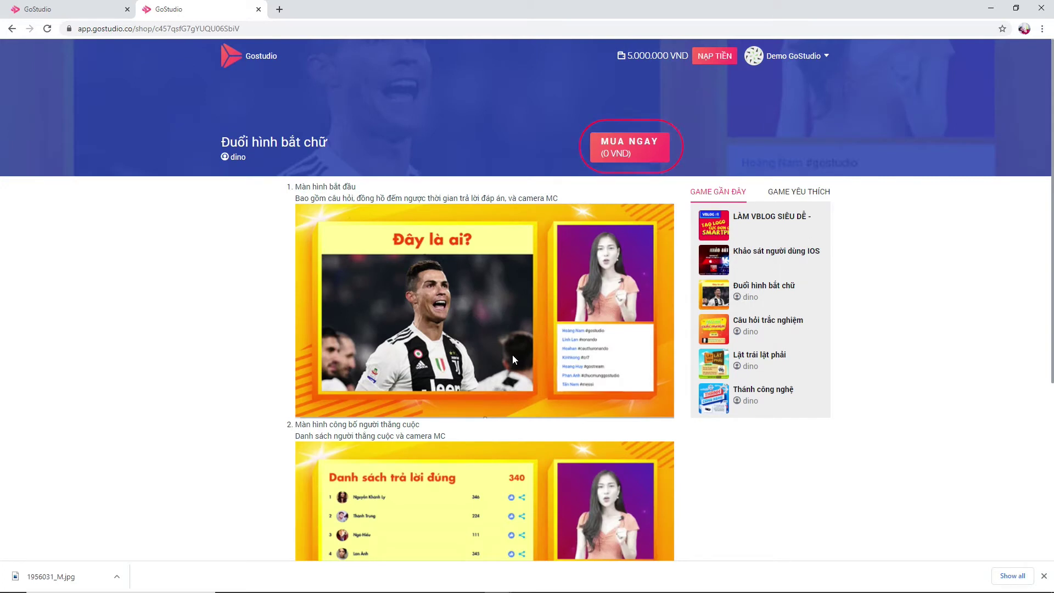
{"action": "left_click", "coordinate": [631, 158]}
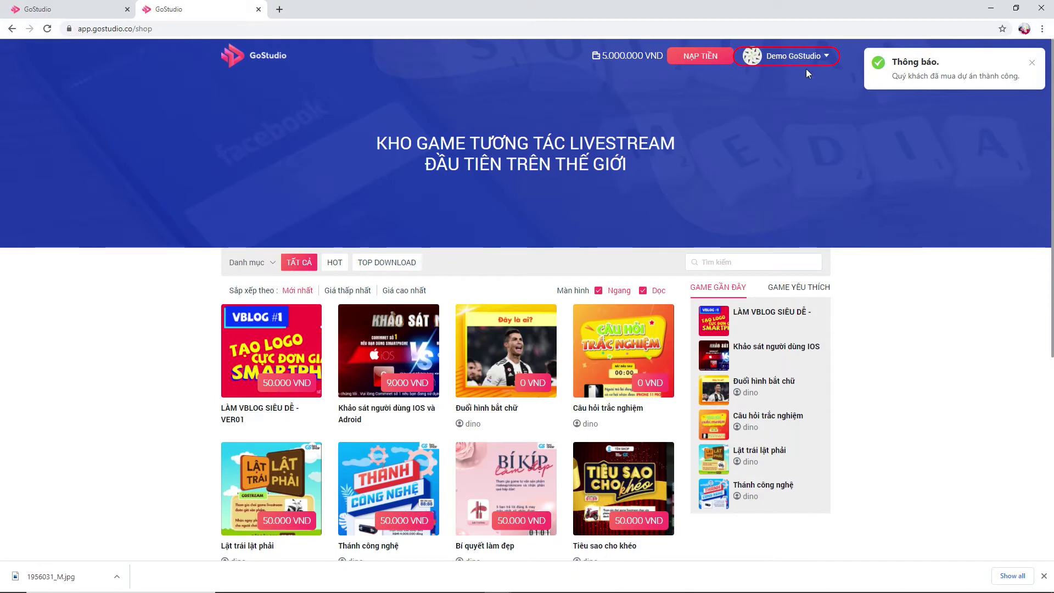
{"action": "left_click", "coordinate": [827, 61]}
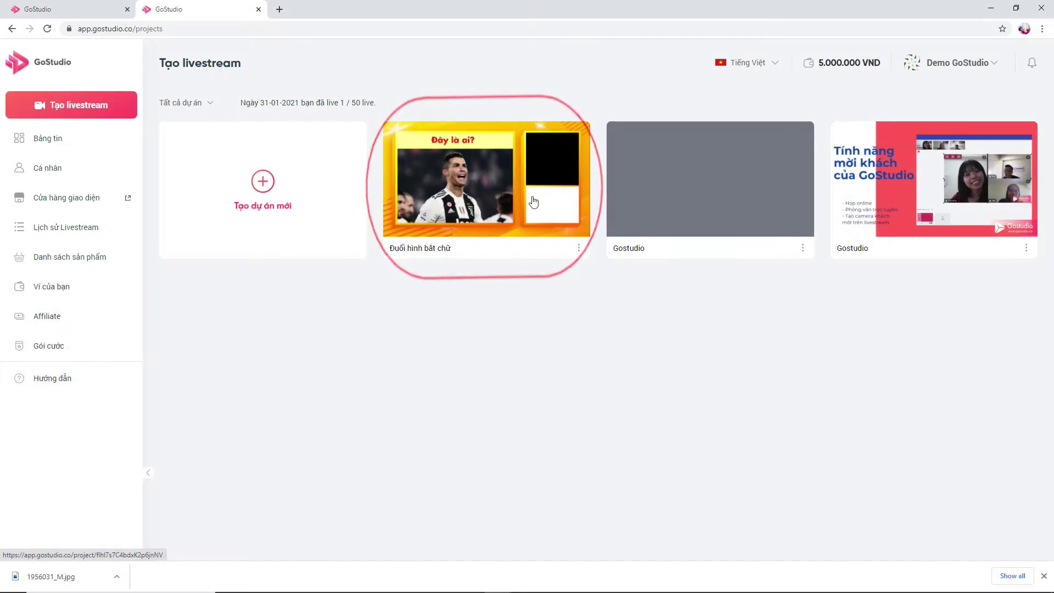
{"action": "left_click", "coordinate": [533, 202]}
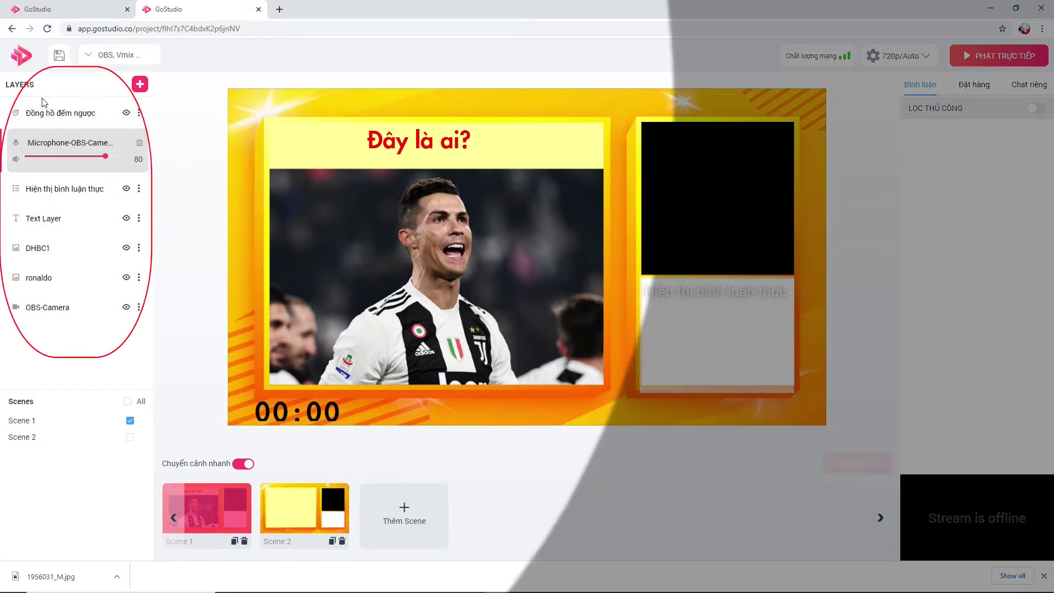
- Replace the OBS-Camera layer in Scene 1 with a video layer from the UC3200HS Video camera
{"action": "mouse_move", "coordinate": [140, 280]}
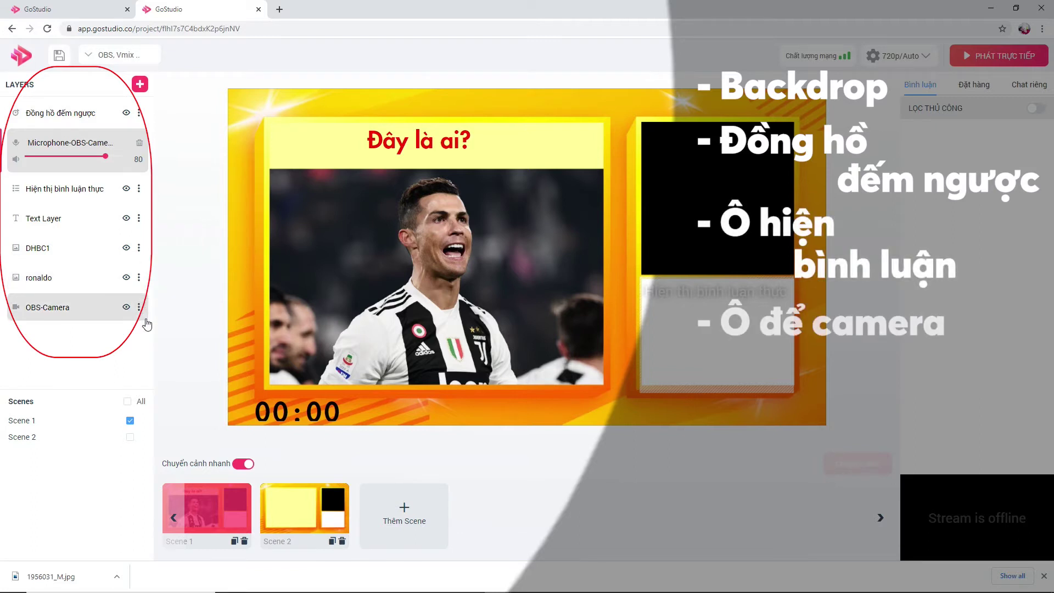
{"action": "mouse_move", "coordinate": [139, 307]}
{"action": "left_click", "coordinate": [162, 292]}
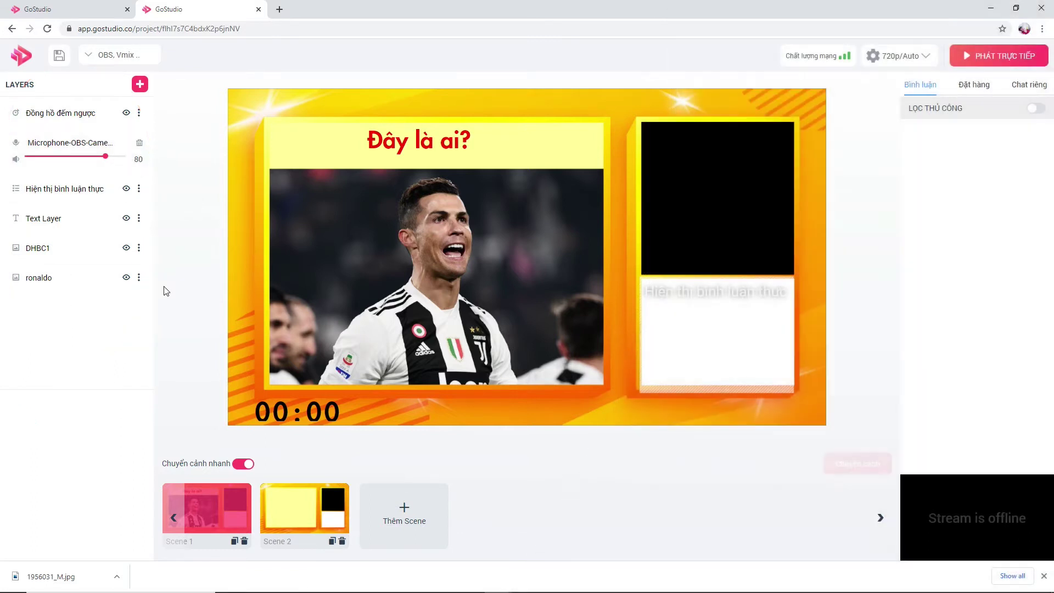
{"action": "left_click", "coordinate": [140, 84]}
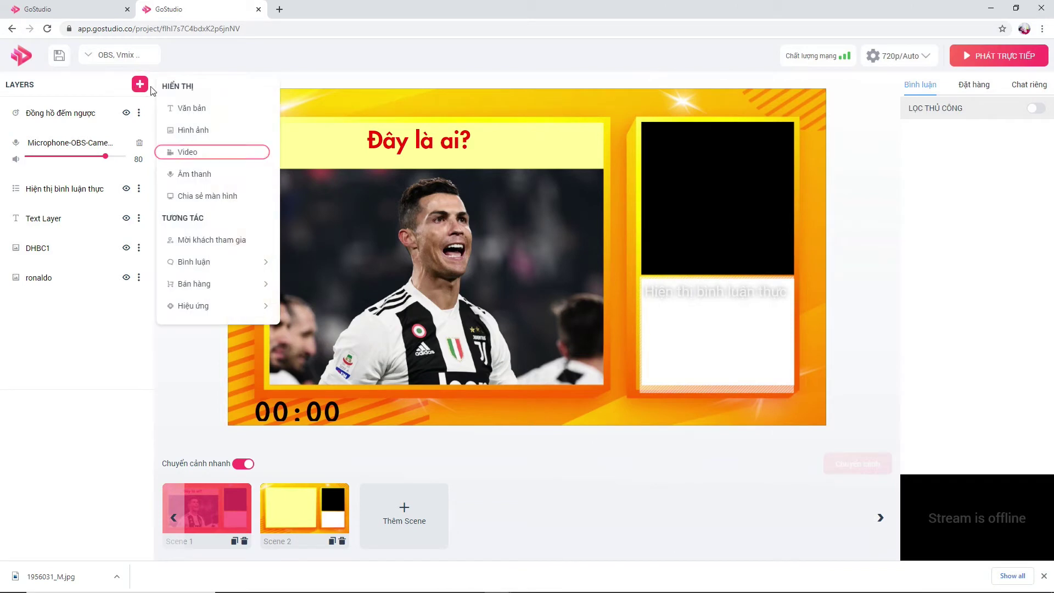
{"action": "left_click", "coordinate": [207, 157]}
{"action": "left_click", "coordinate": [506, 178]}
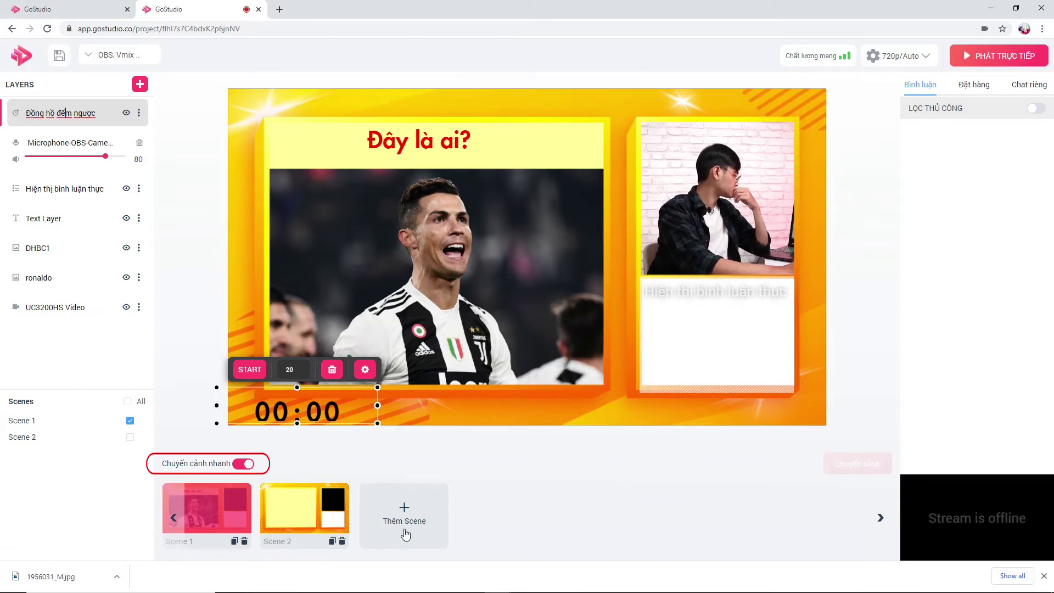
- Switch to Scene 2 and apply it with a manual scene transition, with Chuyển cảnh nhanh turned off
{"action": "left_click", "coordinate": [292, 524]}
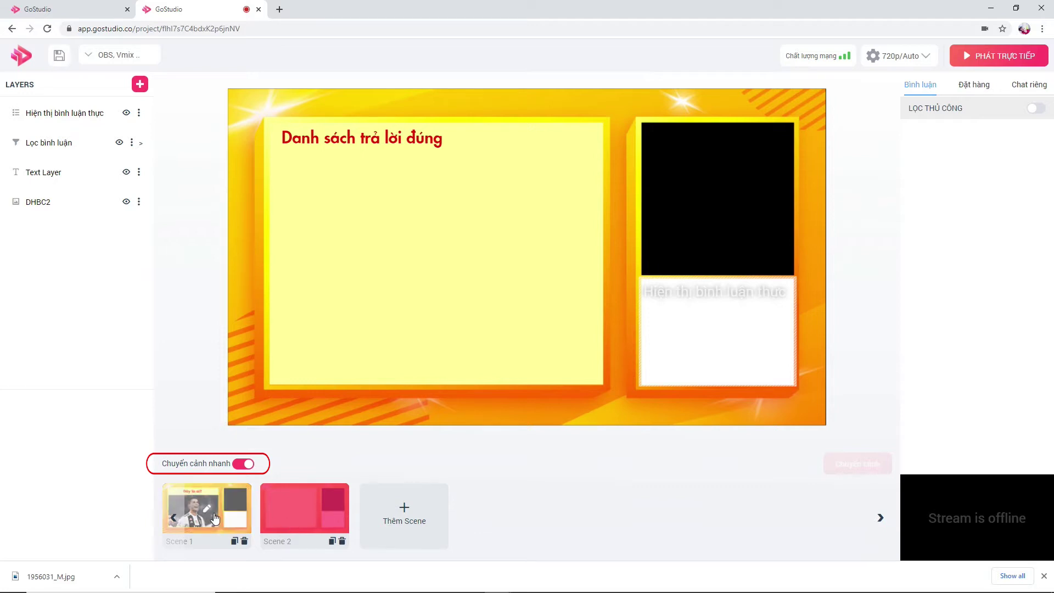
{"action": "left_click", "coordinate": [247, 465]}
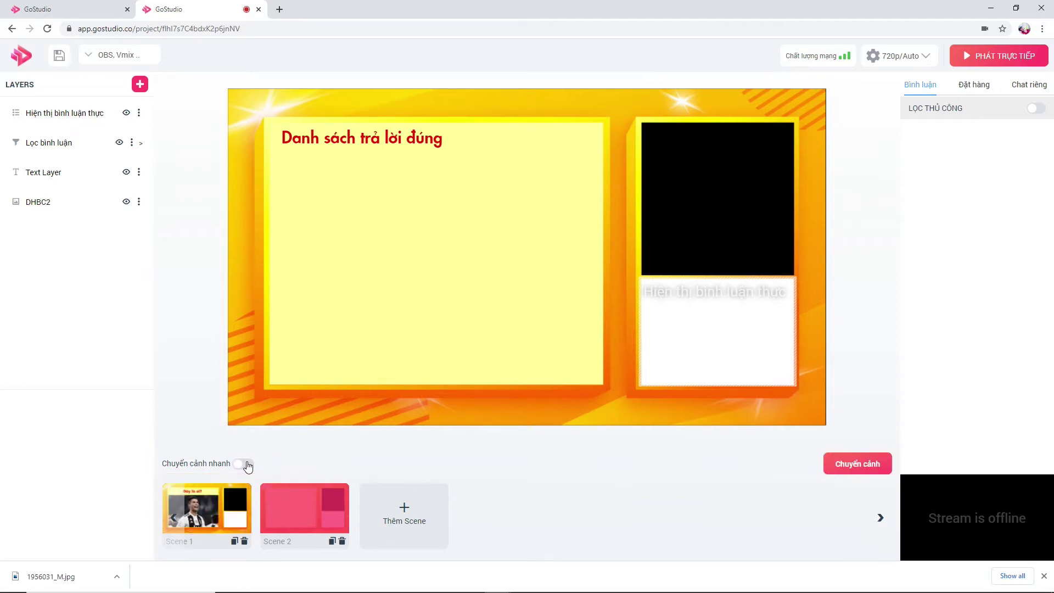
{"action": "left_click", "coordinate": [851, 467]}
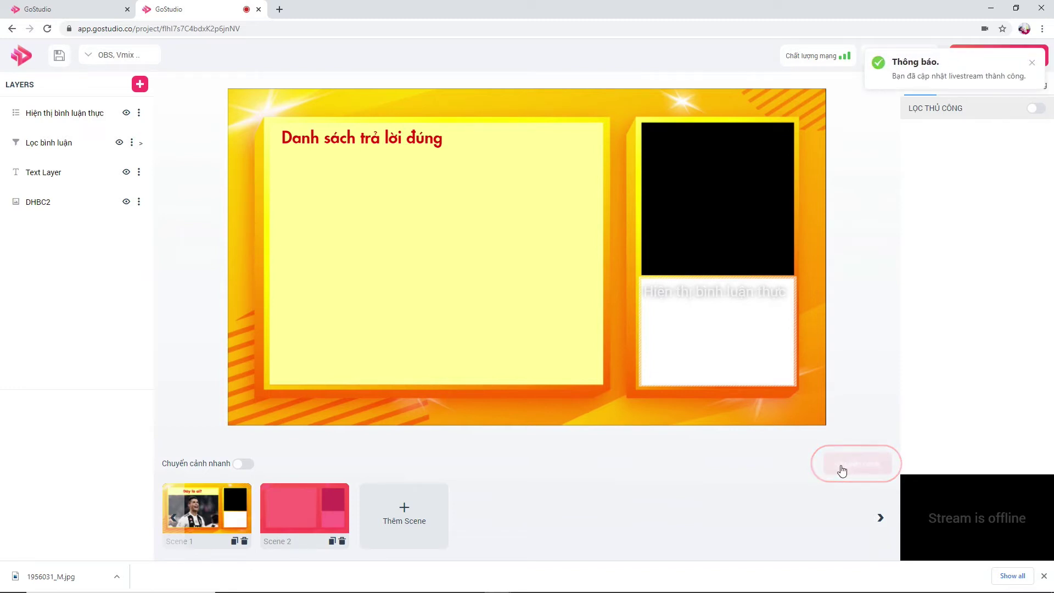
- Add a Lọc bình luận comment filter layer to Scene 2 and set its keyword to "ronaldo"
{"action": "left_click", "coordinate": [321, 506]}
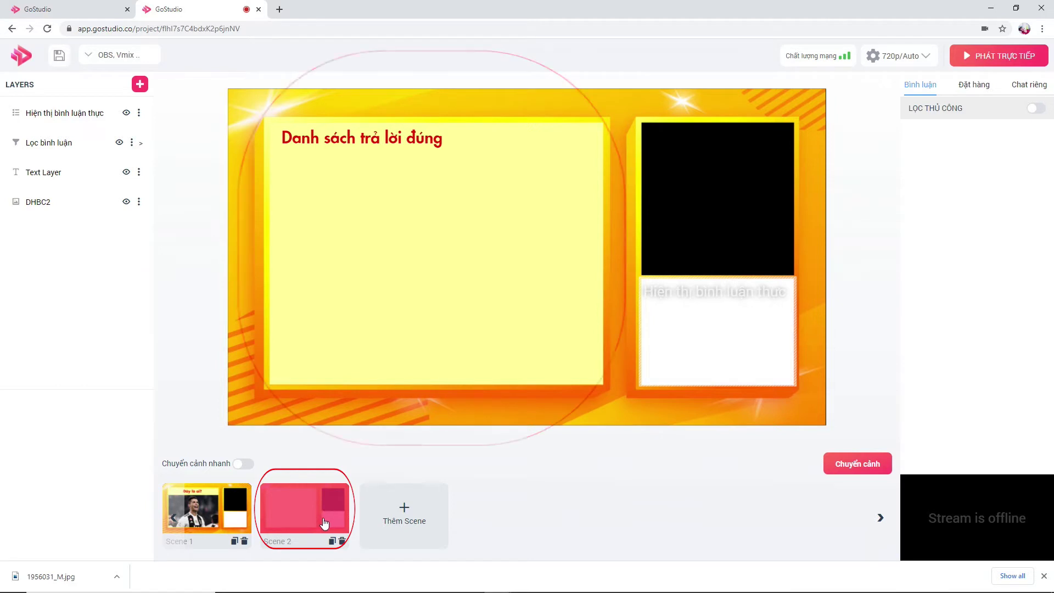
{"action": "left_click", "coordinate": [386, 153]}
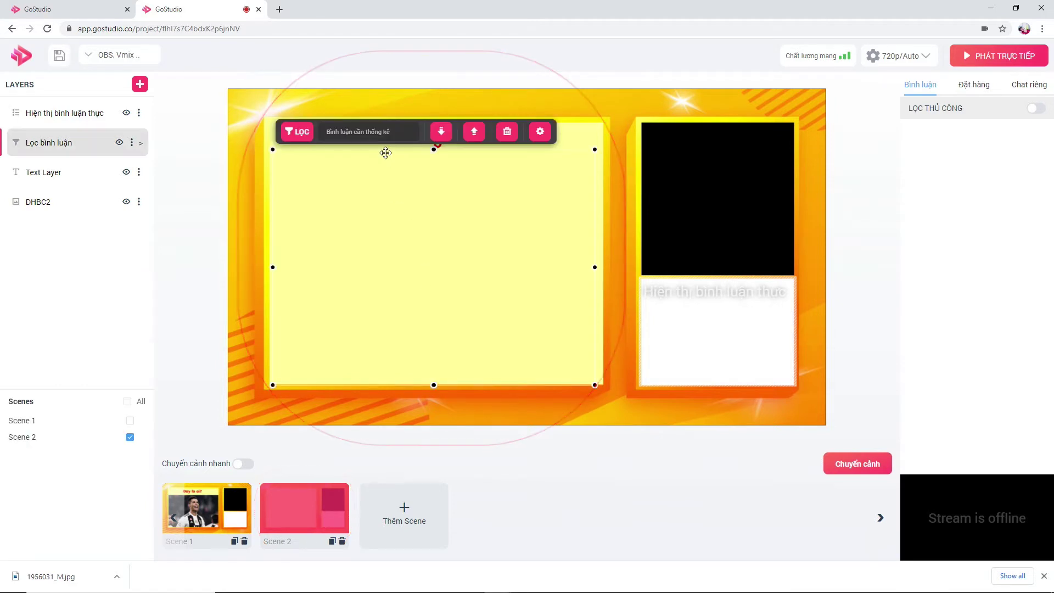
{"action": "left_click", "coordinate": [614, 485]}
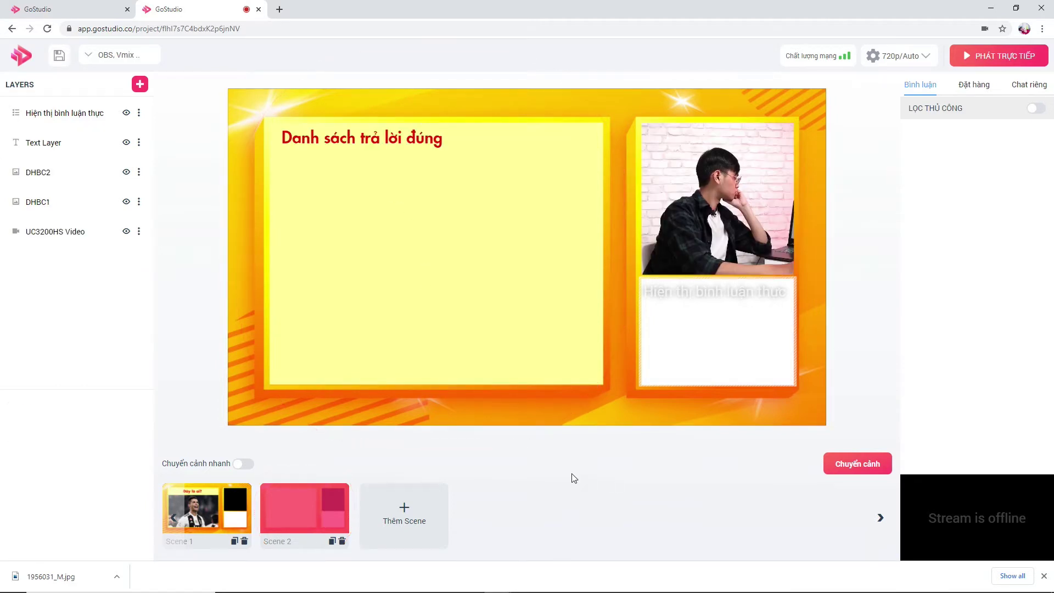
{"action": "left_click", "coordinate": [140, 85]}
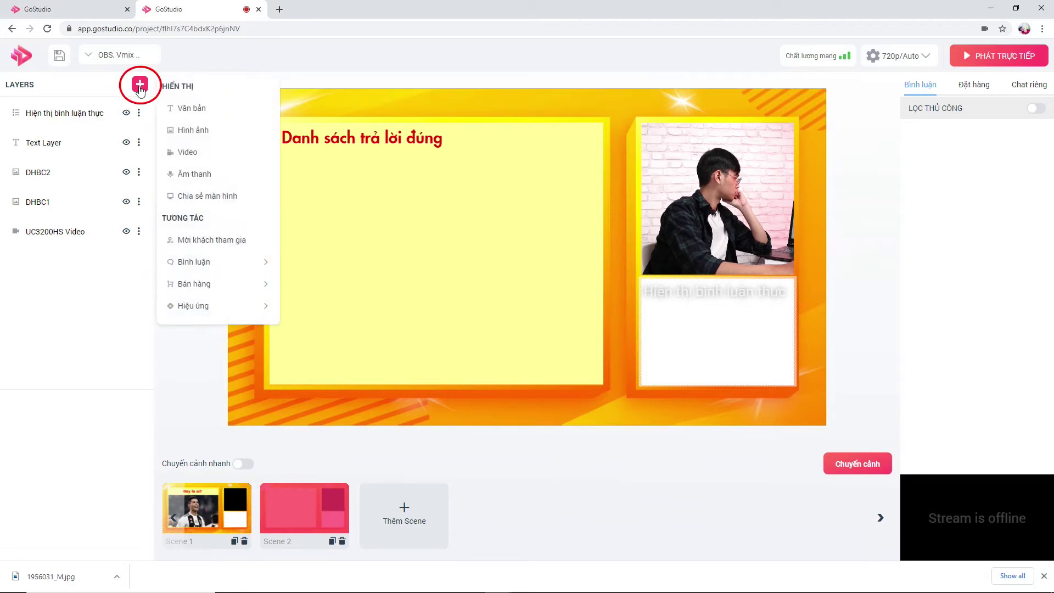
{"action": "left_click", "coordinate": [192, 263]}
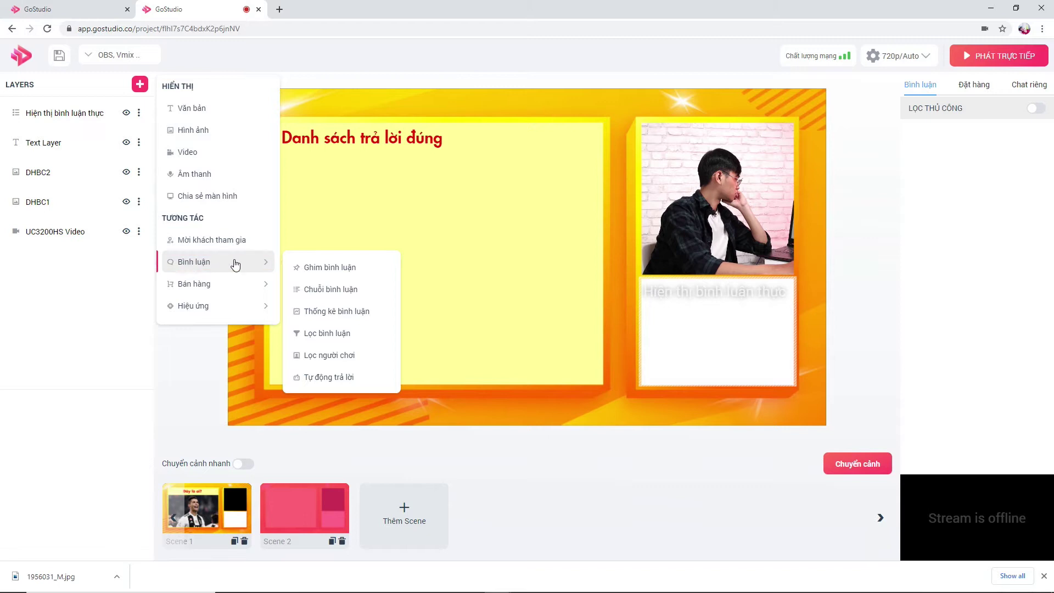
{"action": "left_click", "coordinate": [328, 333]}
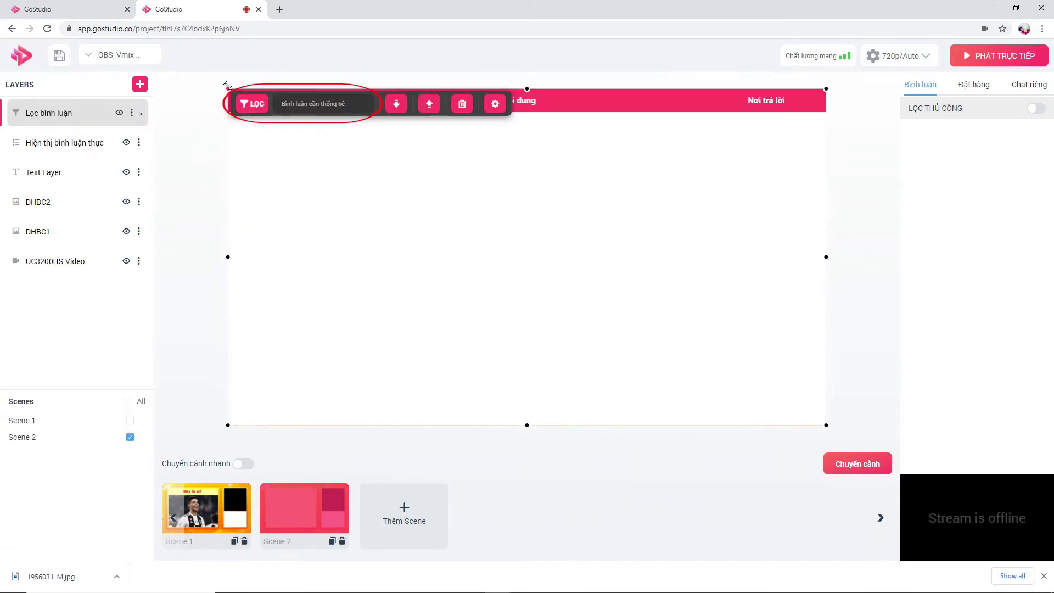
{"action": "type", "text": "ronaldo"}
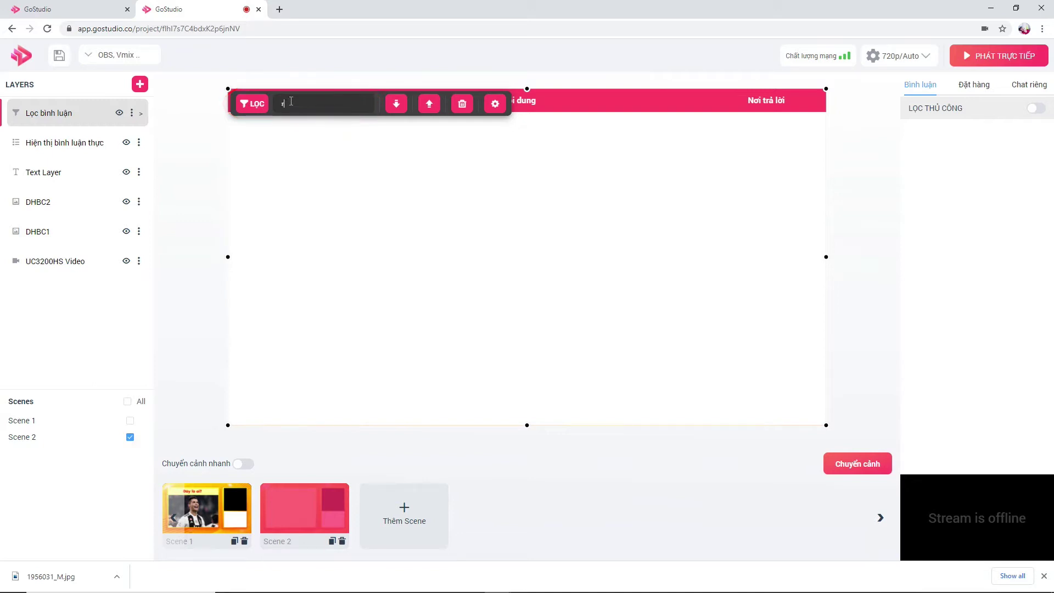
- Set the comment filter to filter by time using "Đồng hồ đếm ngược - Scene 1" and enable Lọc bình luận cuối cùng
{"action": "left_click", "coordinate": [496, 104]}
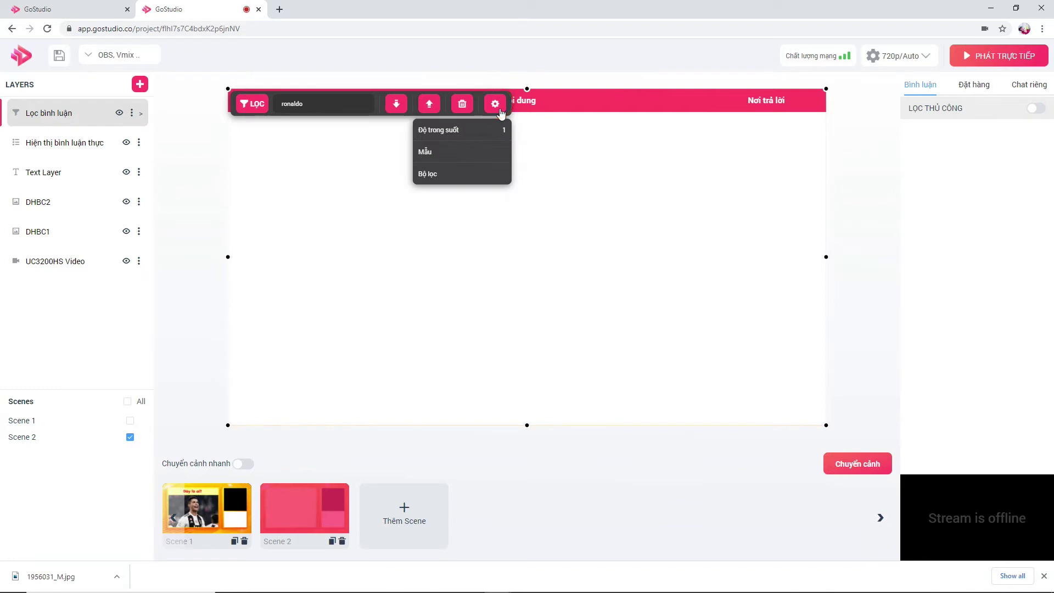
{"action": "left_click", "coordinate": [452, 174]}
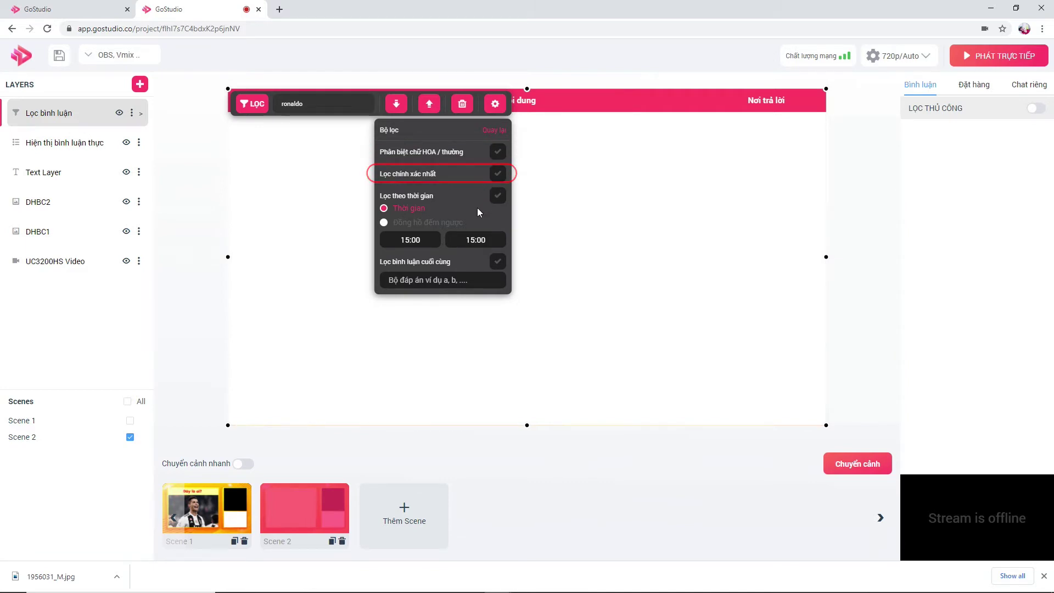
{"action": "left_click", "coordinate": [498, 197]}
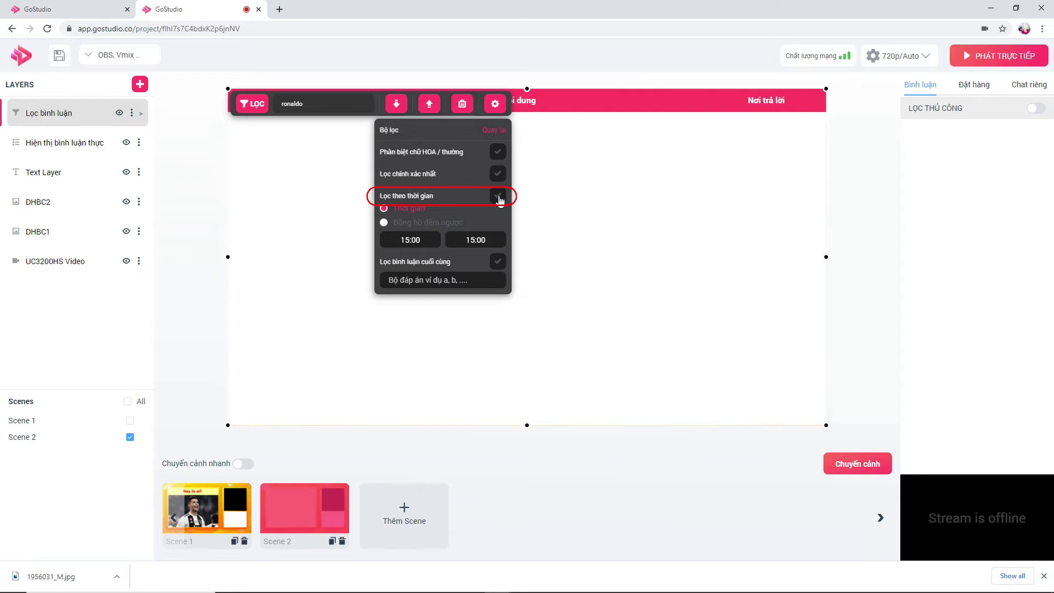
{"action": "left_click", "coordinate": [498, 196]}
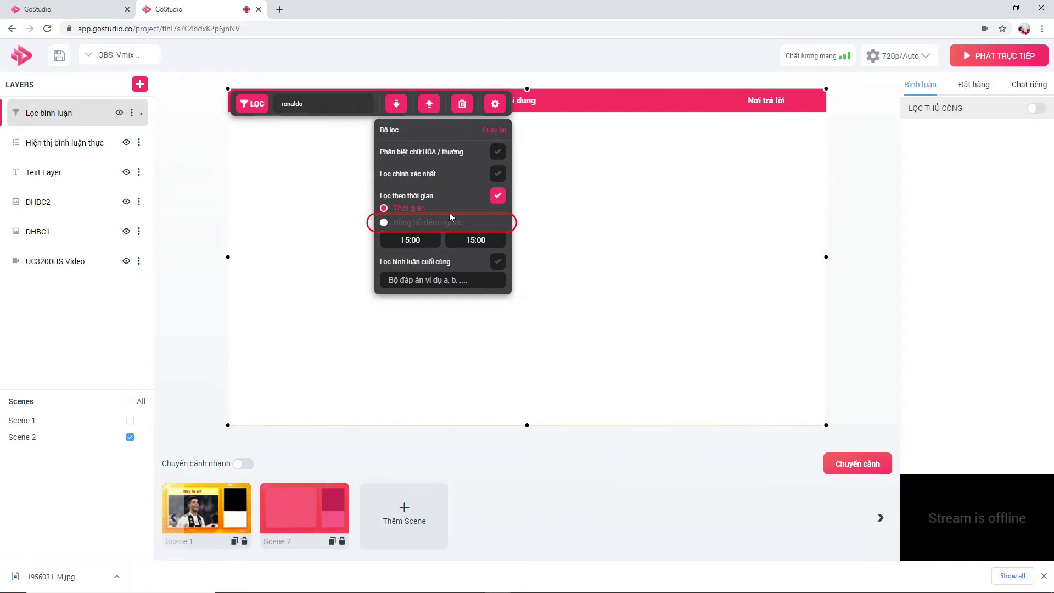
{"action": "left_click", "coordinate": [384, 223]}
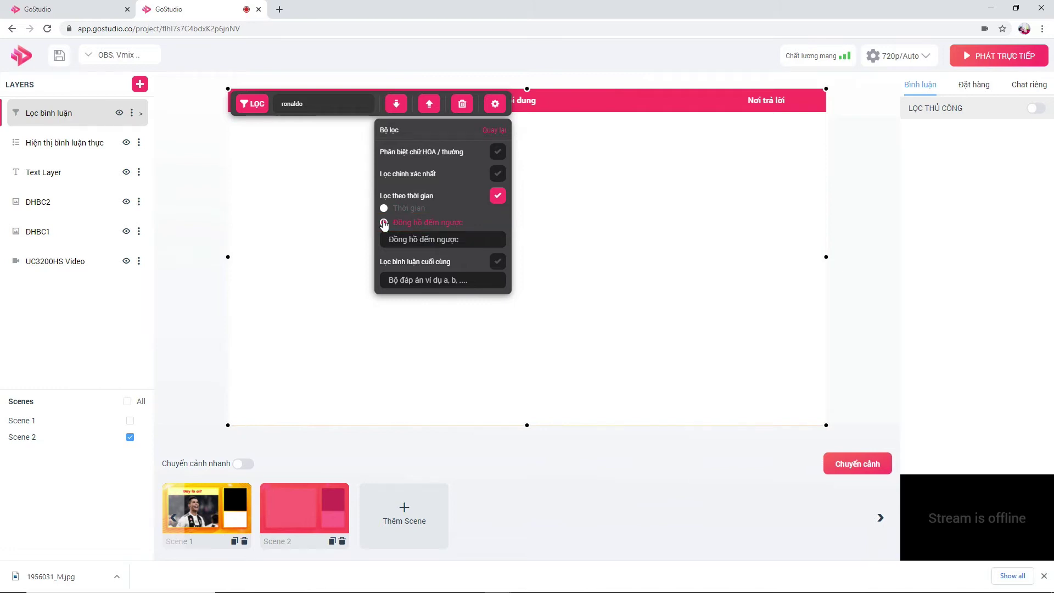
{"action": "left_click", "coordinate": [431, 241]}
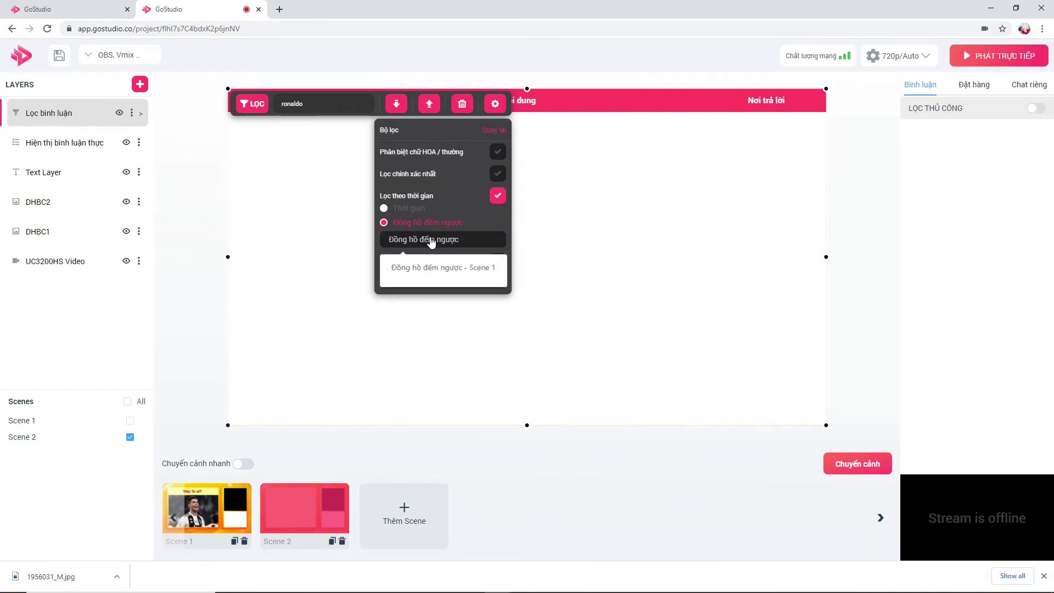
{"action": "left_click", "coordinate": [435, 268]}
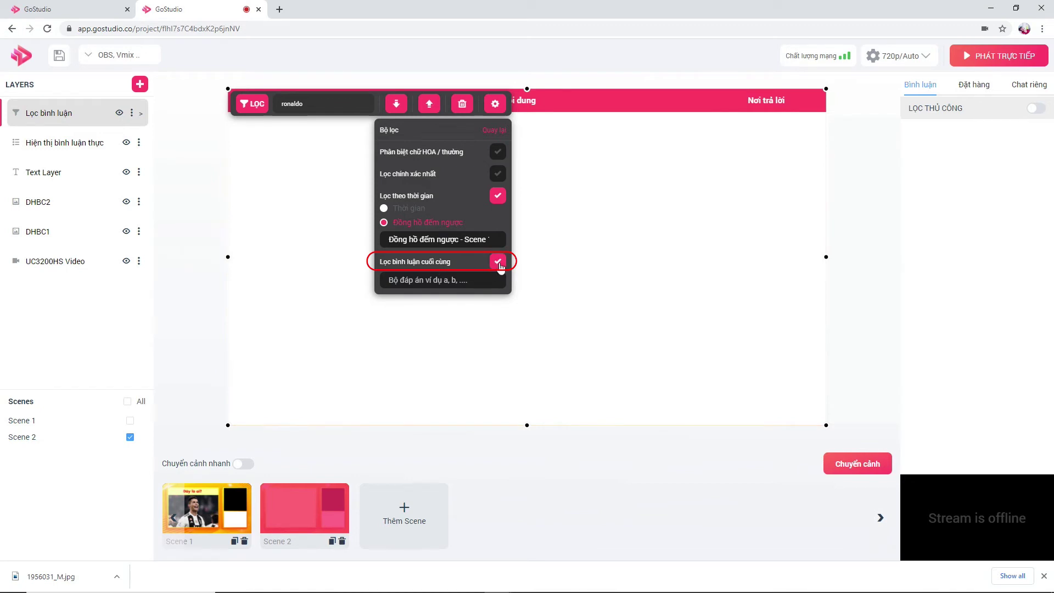
{"action": "left_click", "coordinate": [552, 280]}
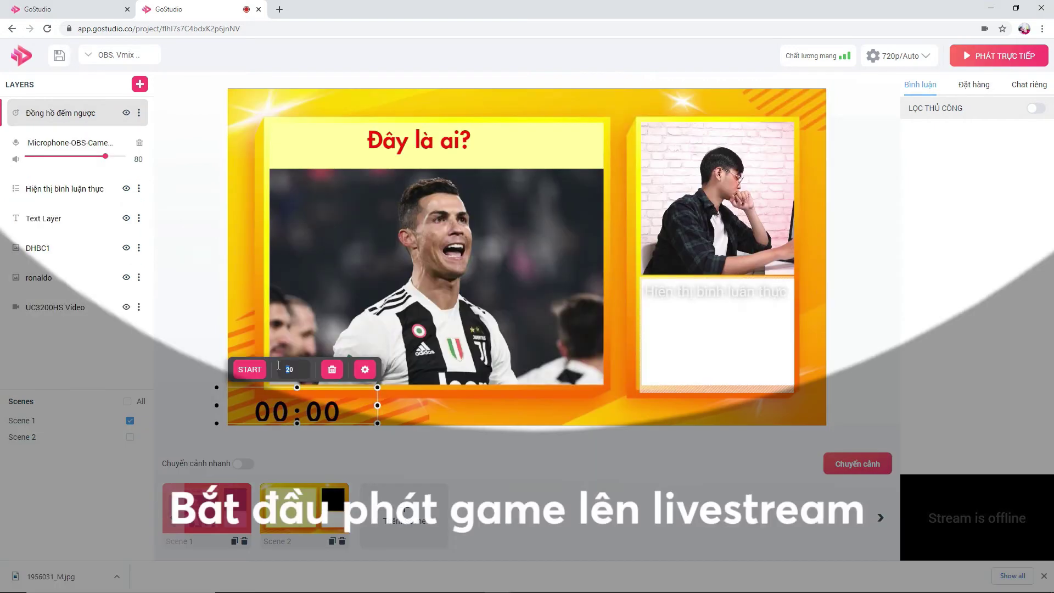
- Set the countdown timer in Scene 1 to 60 seconds
{"action": "type", "text": "60"}
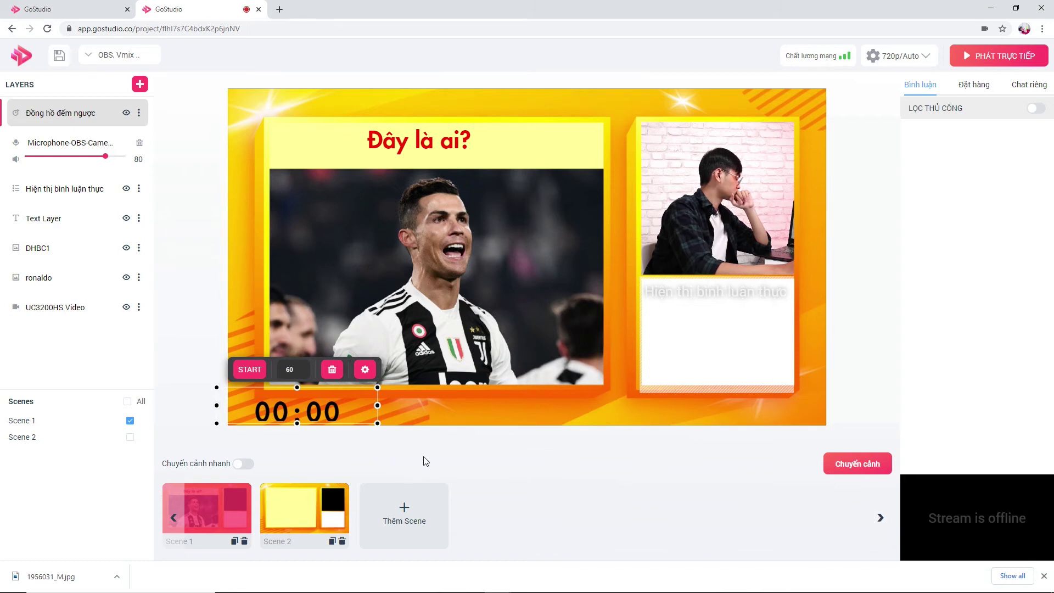
- Start the live broadcast setup and choose the linked Facebook account and the "GS test" page as the posting place
{"action": "left_click", "coordinate": [983, 61]}
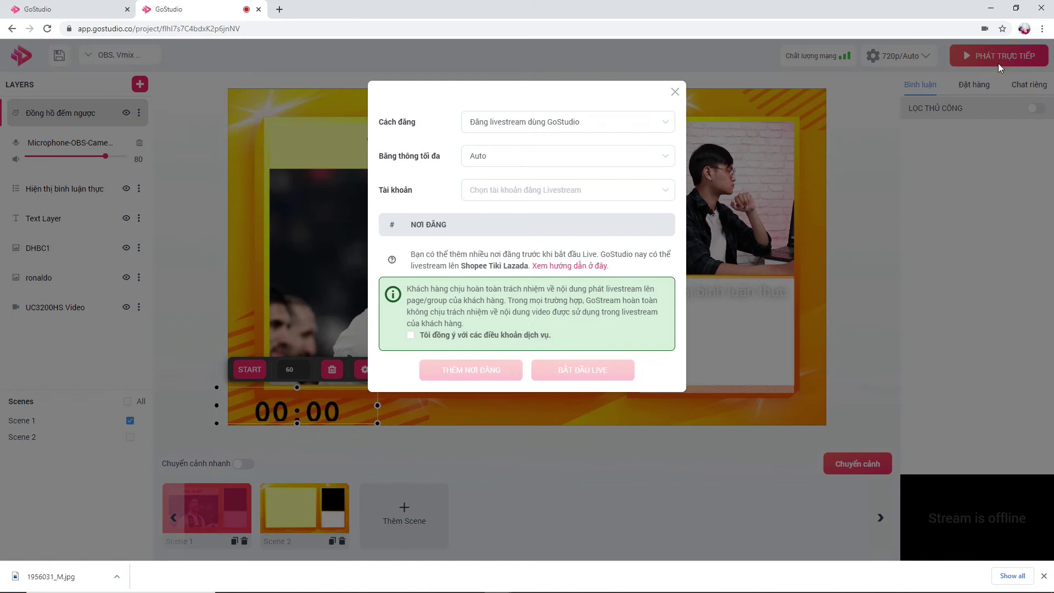
{"action": "left_click", "coordinate": [538, 193]}
{"action": "left_click", "coordinate": [516, 239]}
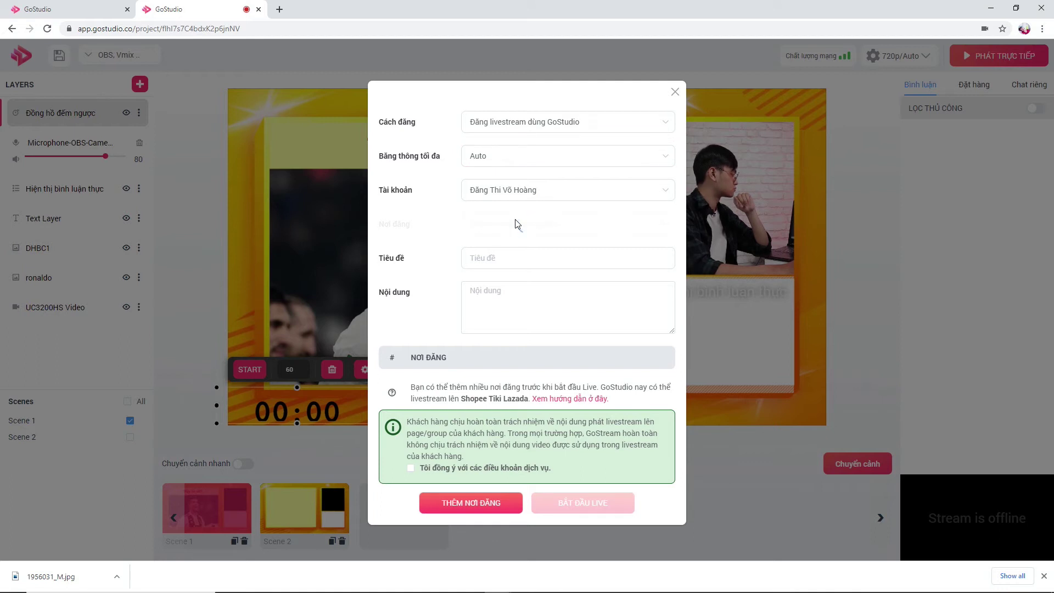
{"action": "left_click", "coordinate": [515, 229]}
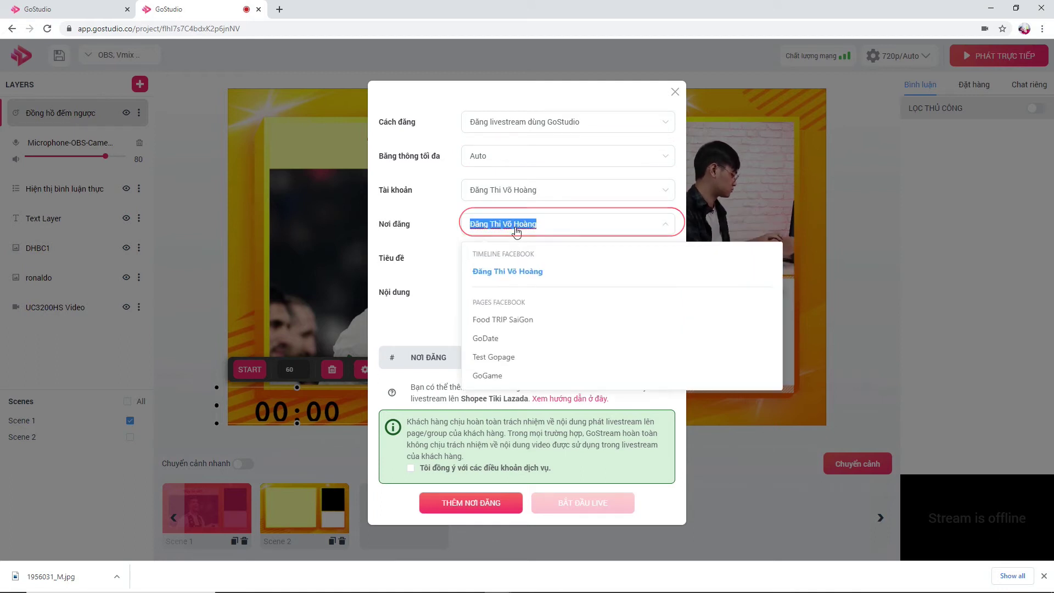
{"action": "type", "text": "GS T"}
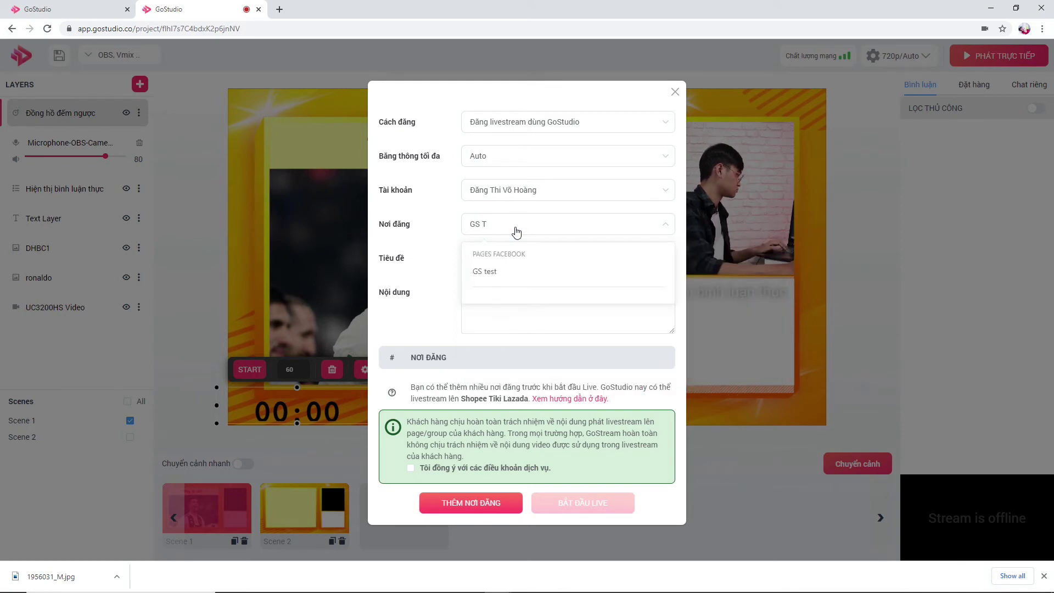
{"action": "left_click", "coordinate": [497, 272]}
- Enter "test" as the livestream title and content, accept the service terms, and add the posting destination
{"action": "left_click", "coordinate": [501, 260]}
{"action": "type", "text": "tu"}
{"action": "type", "text": "st"}
{"action": "left_click", "coordinate": [501, 286]}
{"action": "type", "text": "test"}
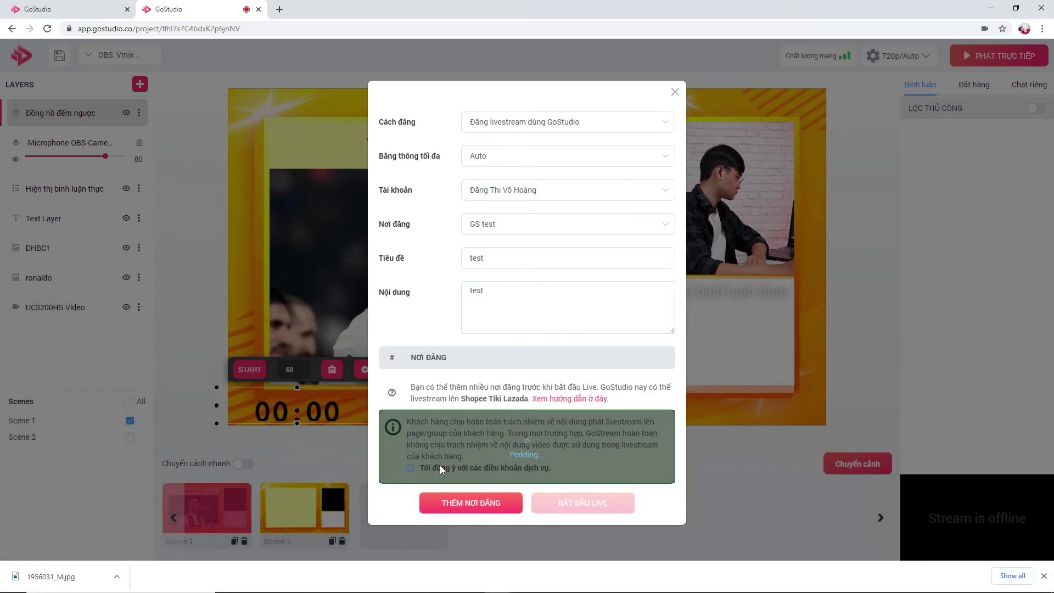
{"action": "left_click", "coordinate": [440, 465]}
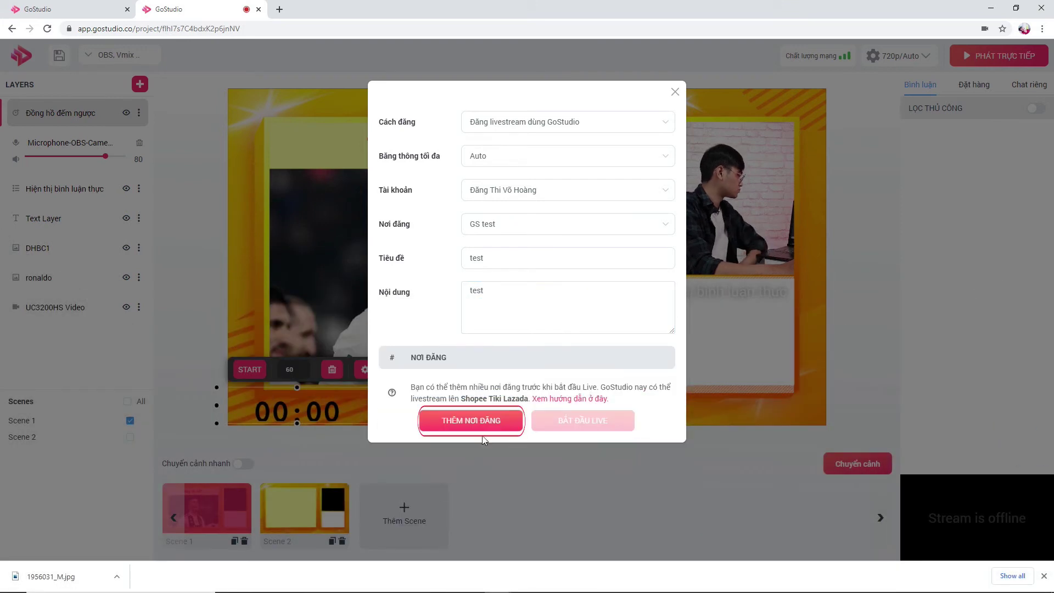
{"action": "left_click", "coordinate": [485, 422]}
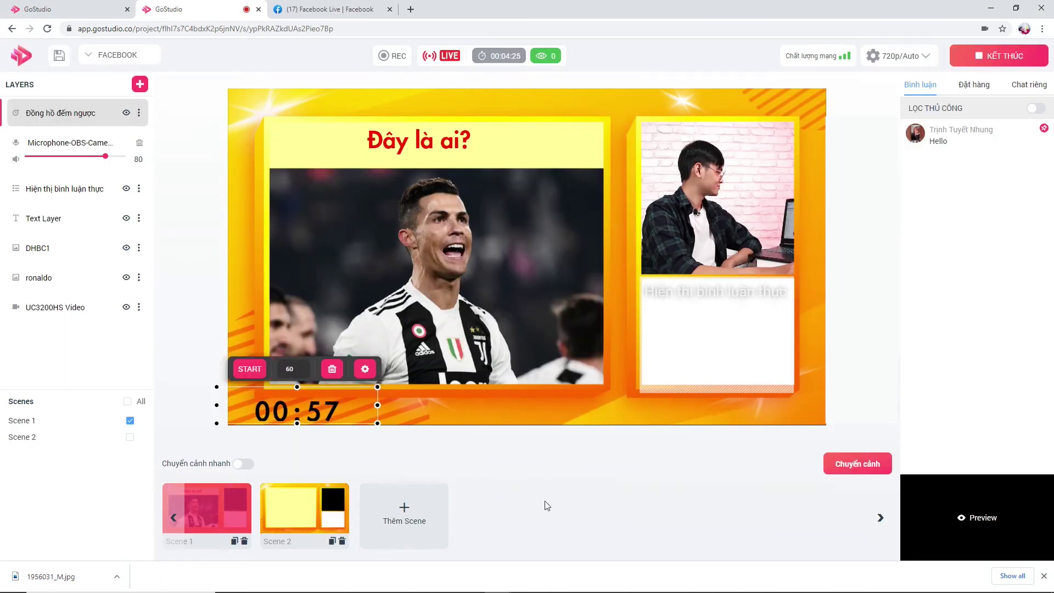
- Transition the live broadcast to Scene 1 with the countdown and switch to Facebook Live to view the stream
{"action": "left_click", "coordinate": [848, 464]}
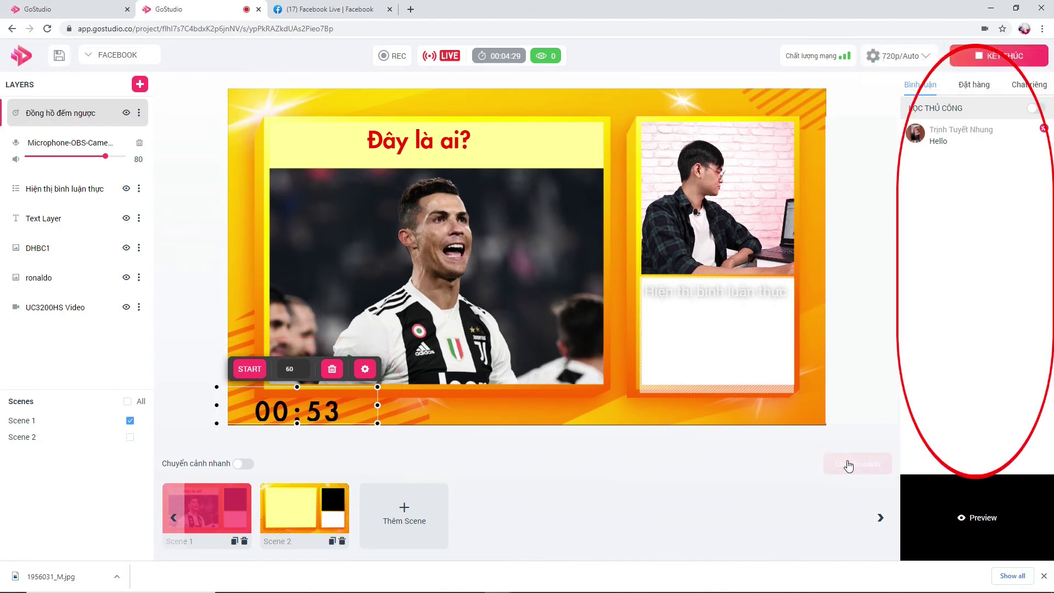
{"action": "left_click", "coordinate": [325, 9]}
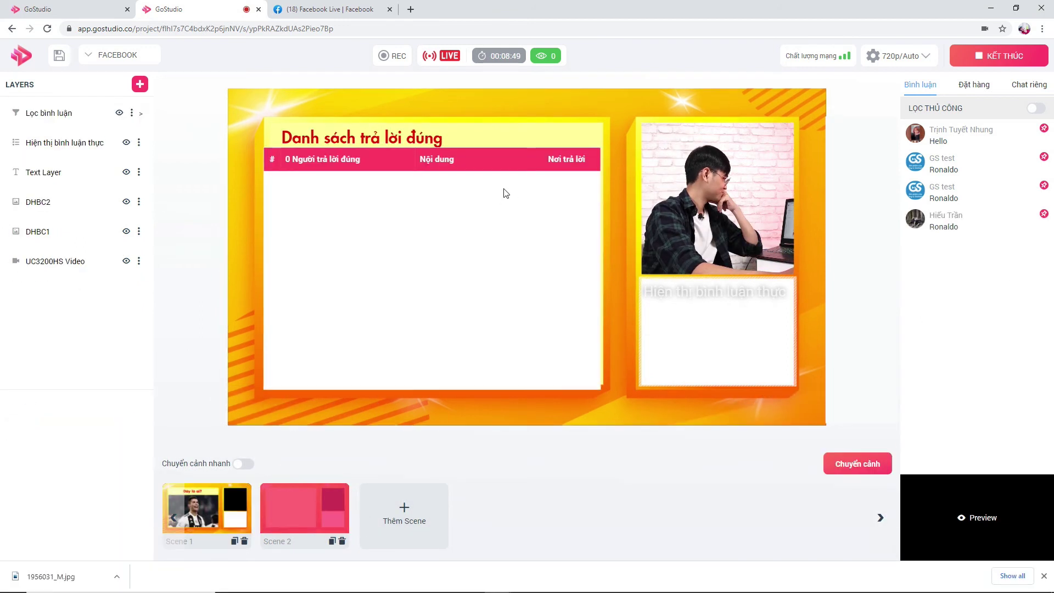
- Transition the live broadcast to Scene 2 and filter the viewers' comments for the answer "Ronaldo"
{"action": "left_click", "coordinate": [859, 469]}
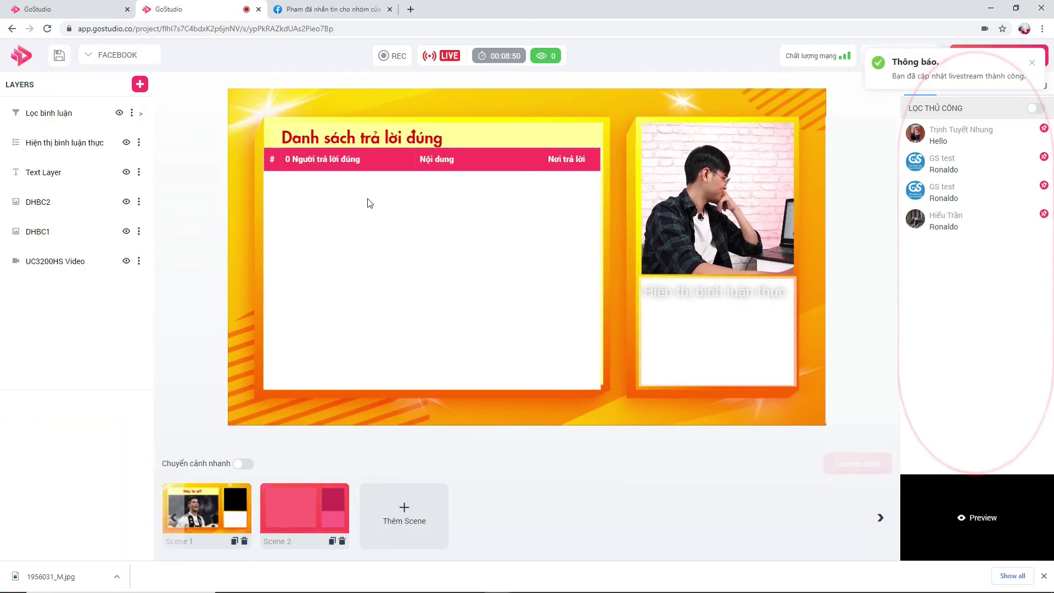
{"action": "left_click", "coordinate": [447, 264]}
{"action": "left_click", "coordinate": [351, 127]}
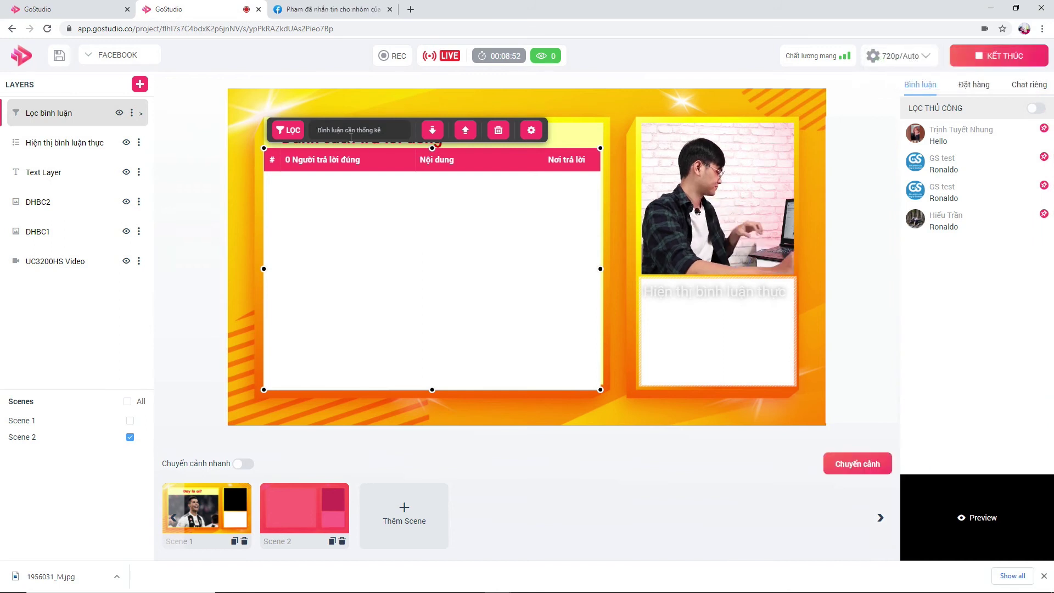
{"action": "type", "text": "Rona"}
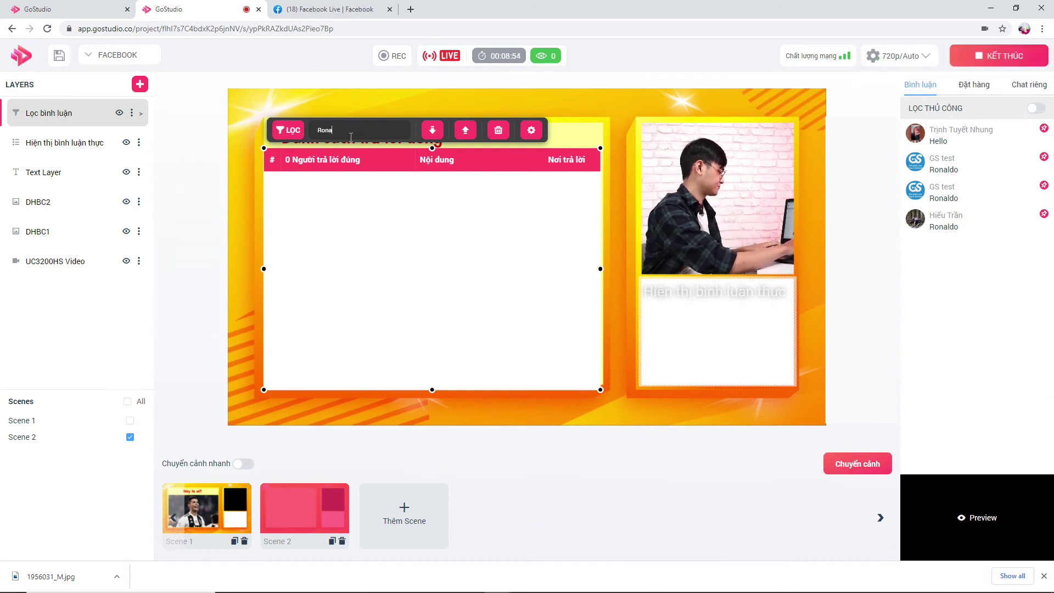
{"action": "type", "text": "ldo"}
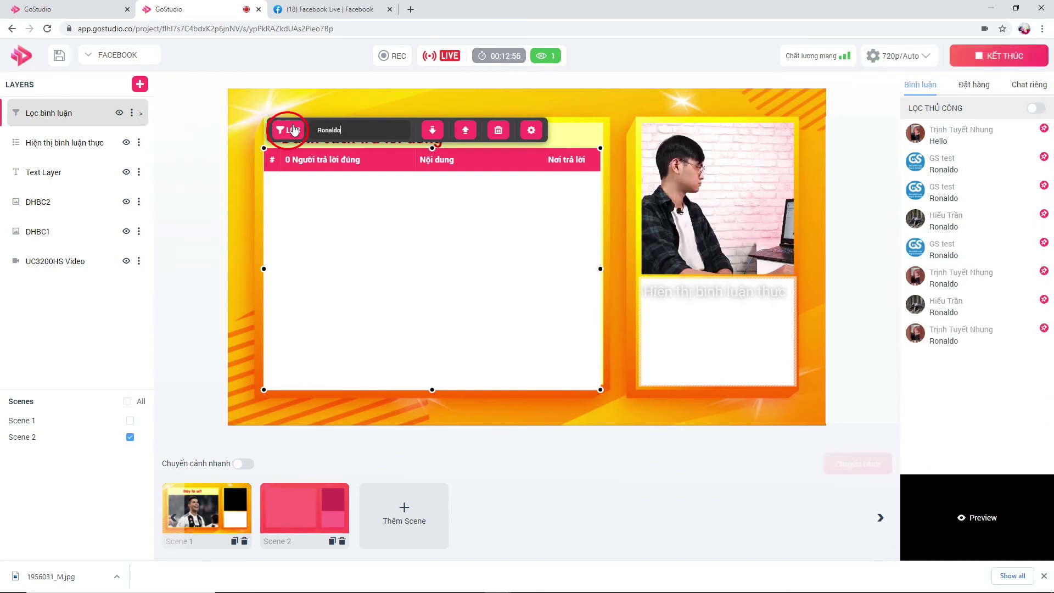
{"action": "left_click", "coordinate": [432, 129]}
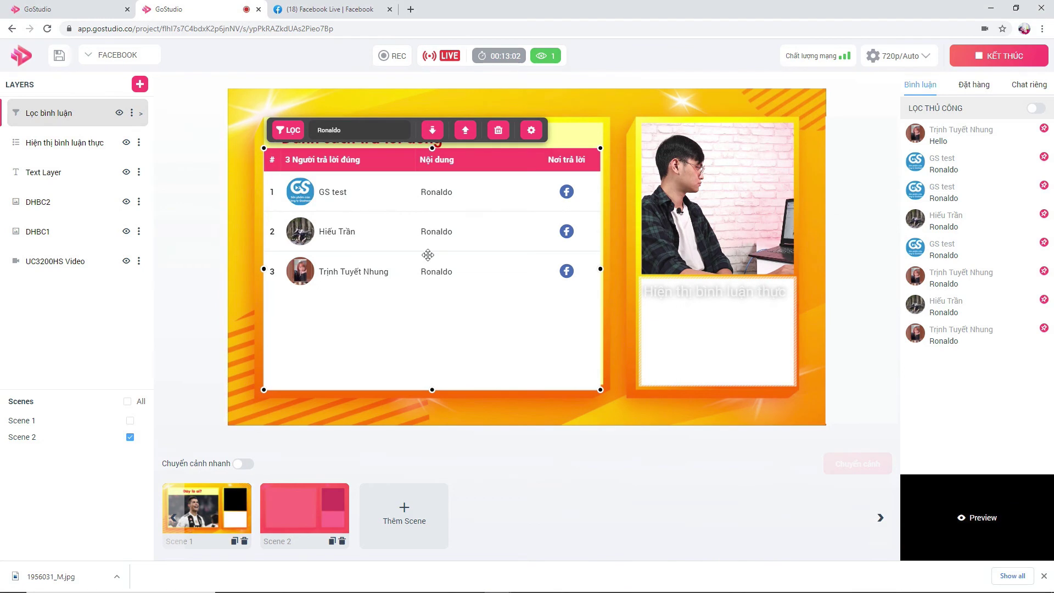
- Add a Quay số effect to Scene 2 and place it over the gap between the answer list and the comment box
{"action": "left_click", "coordinate": [140, 84]}
{"action": "mouse_move", "coordinate": [217, 308]}
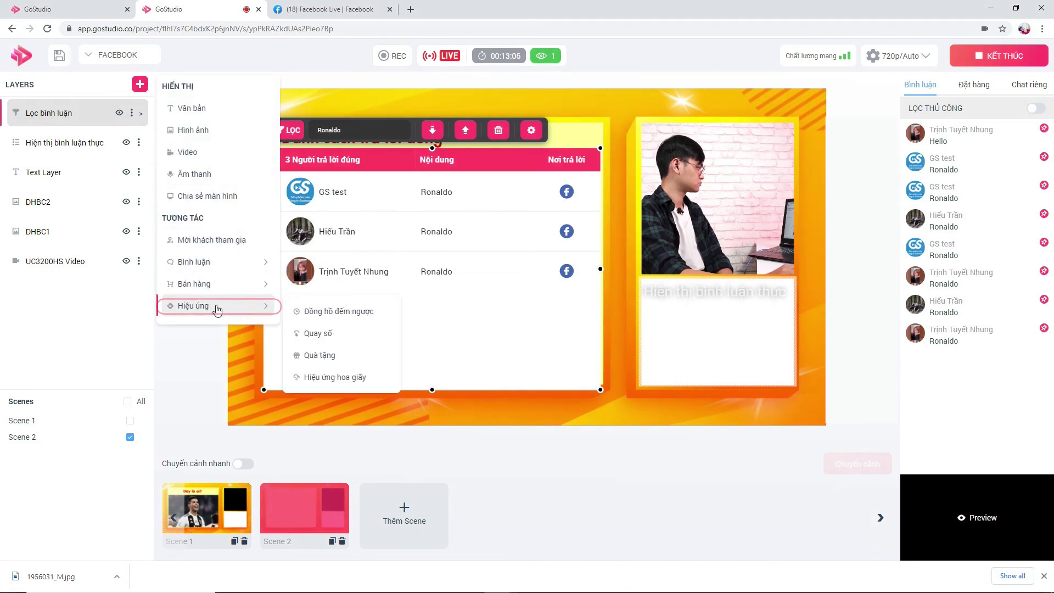
{"action": "left_click", "coordinate": [310, 333]}
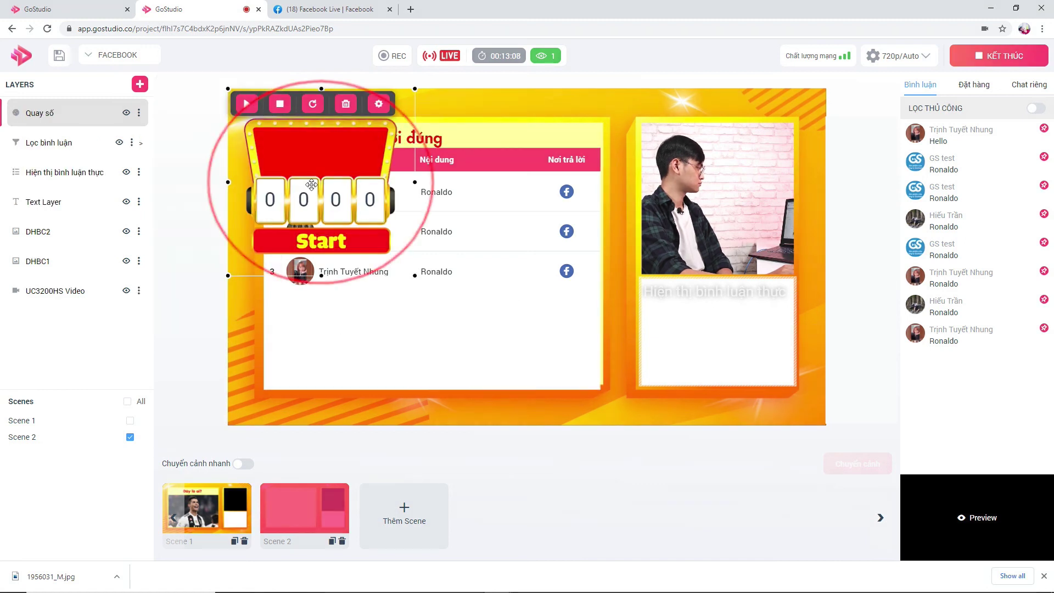
{"action": "mouse_move", "coordinate": [311, 185]}
{"action": "left_mouse_down"}
{"action": "mouse_move", "coordinate": [585, 309]}
{"action": "mouse_move", "coordinate": [596, 325]}
{"action": "left_mouse_up"}
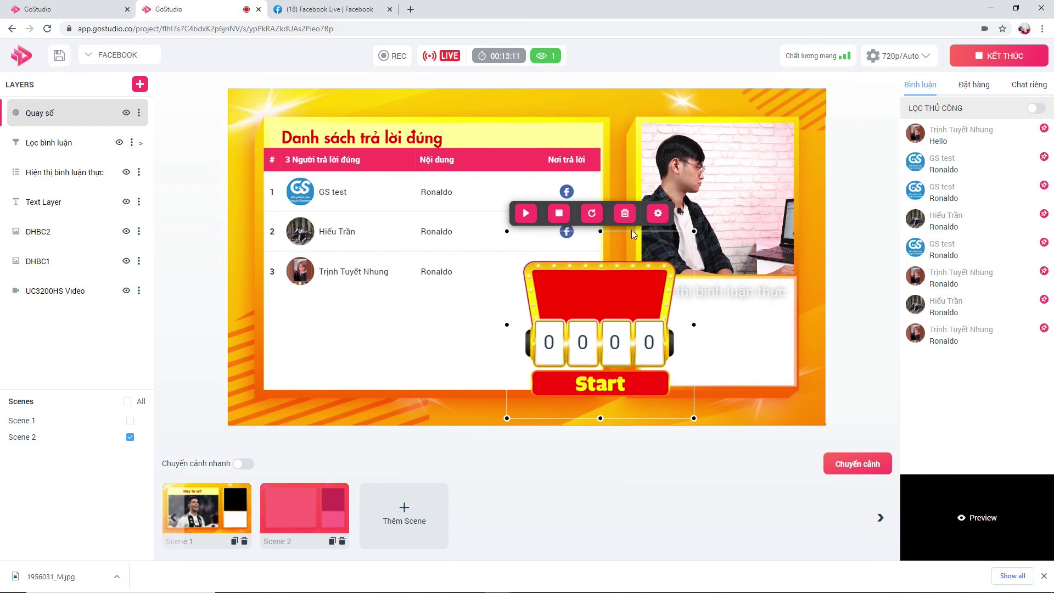
{"action": "left_click_drag", "start_coordinate": [632, 233], "coordinate": [619, 234]}
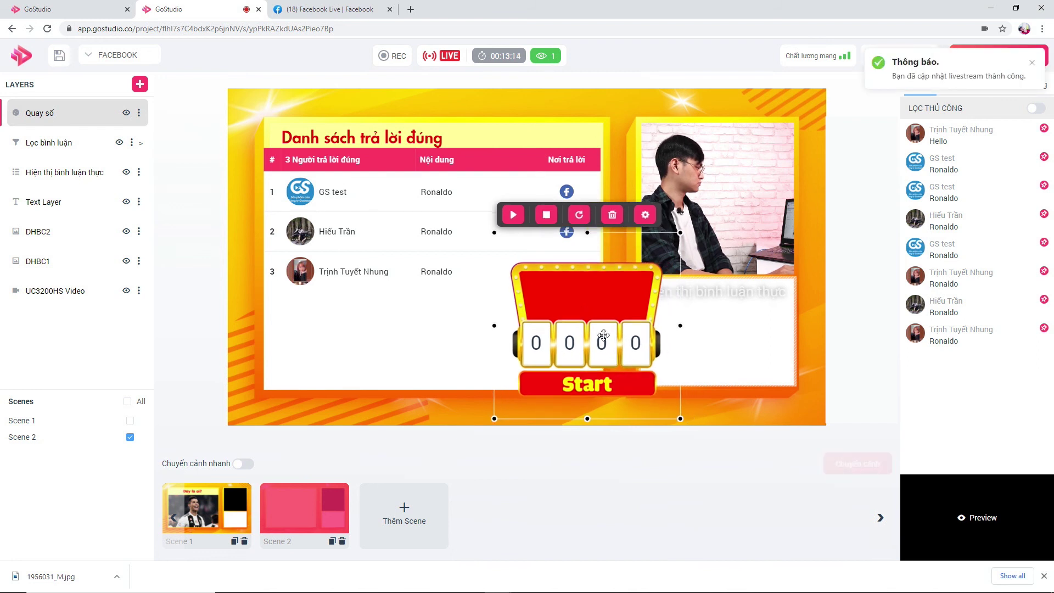
- Set the filter source of the Quay số effect to "Lọc bình luận - Scene 2"
{"action": "left_click", "coordinate": [646, 215]}
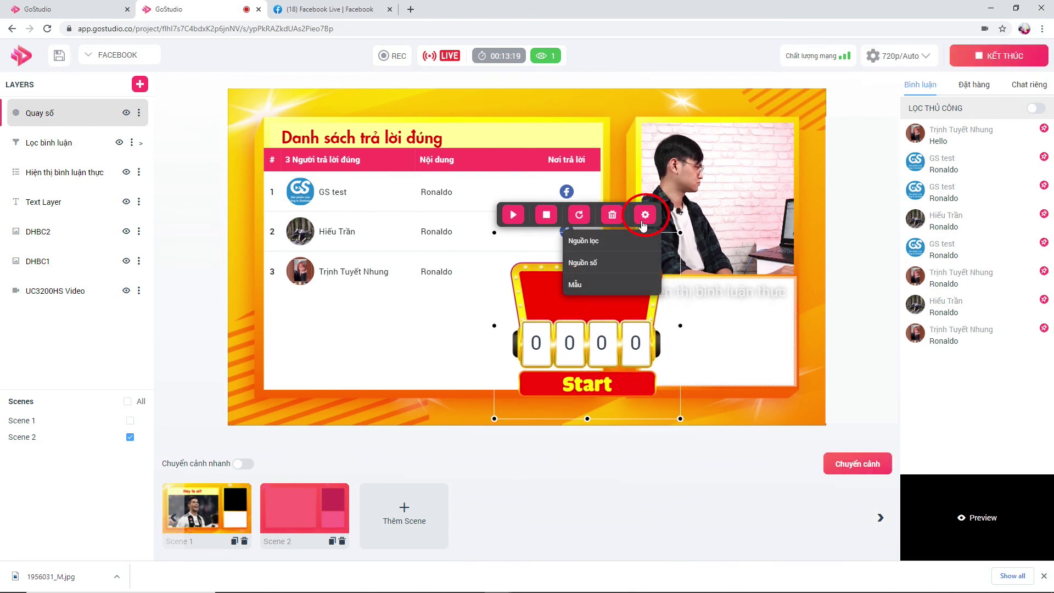
{"action": "left_click", "coordinate": [620, 242]}
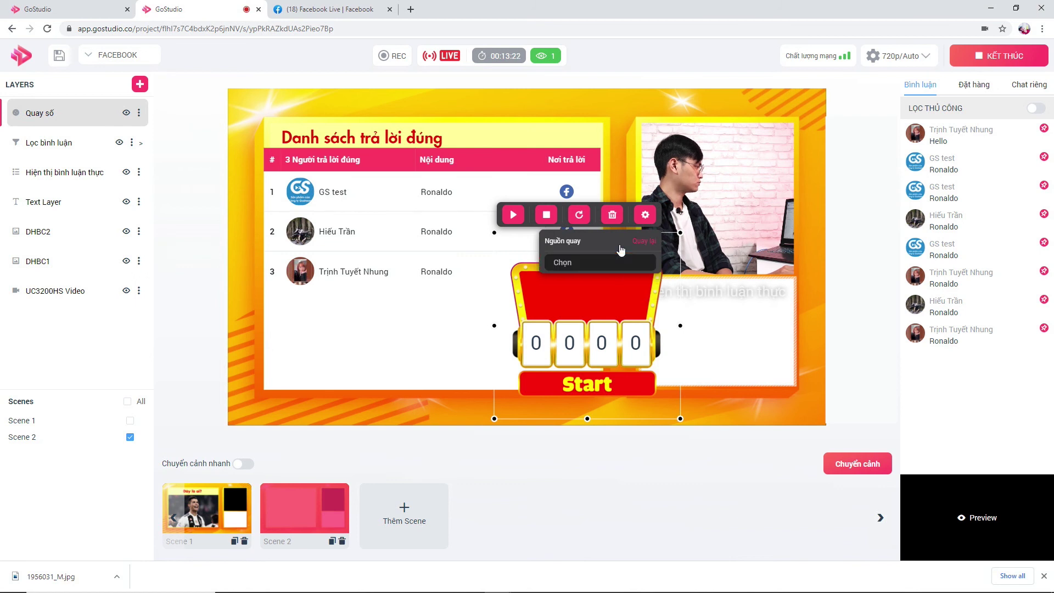
{"action": "left_click", "coordinate": [630, 267]}
{"action": "left_click", "coordinate": [607, 293]}
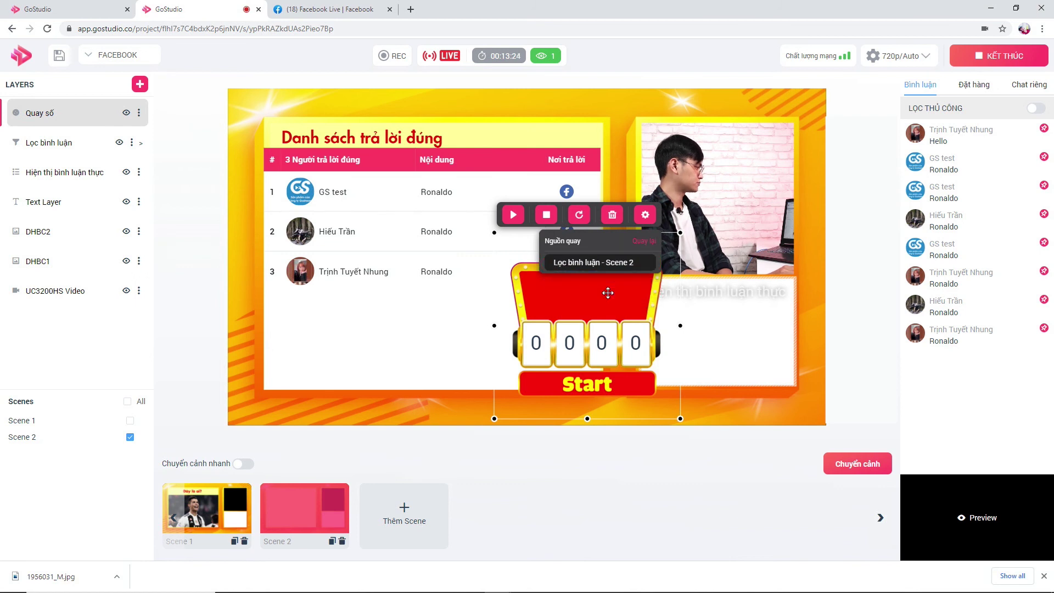
{"action": "left_click", "coordinate": [645, 217]}
- Start the number draw on the livestream and stop it to pick a winner
{"action": "left_click", "coordinate": [513, 214]}
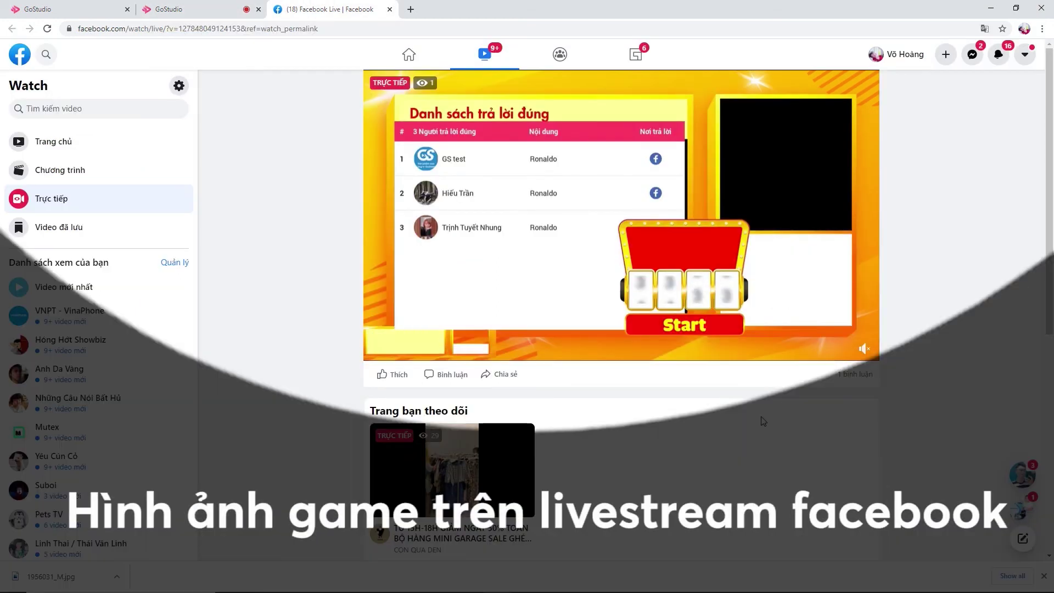
{"action": "left_click", "coordinate": [547, 214]}
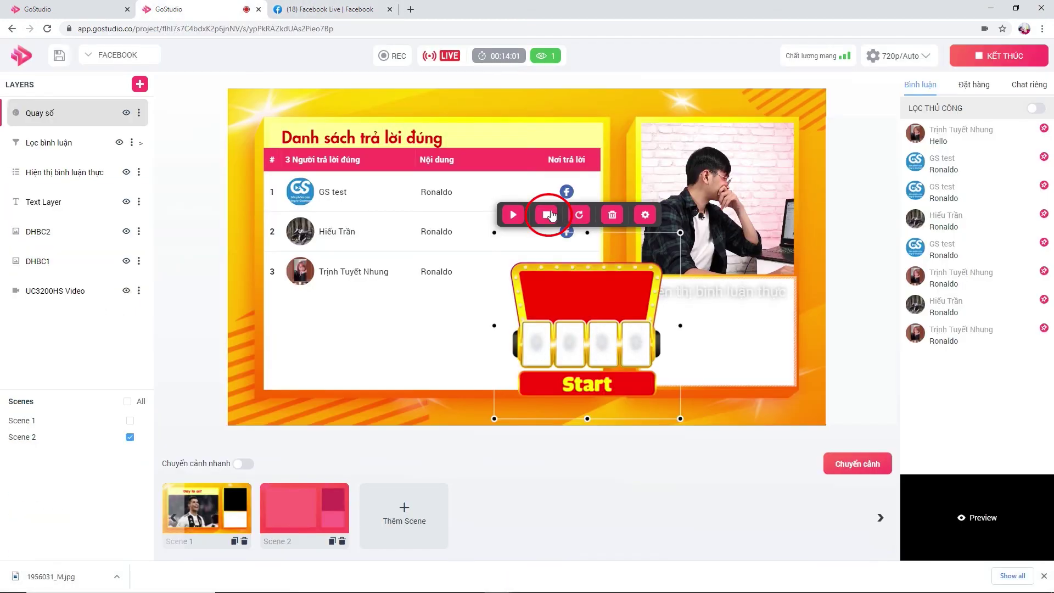